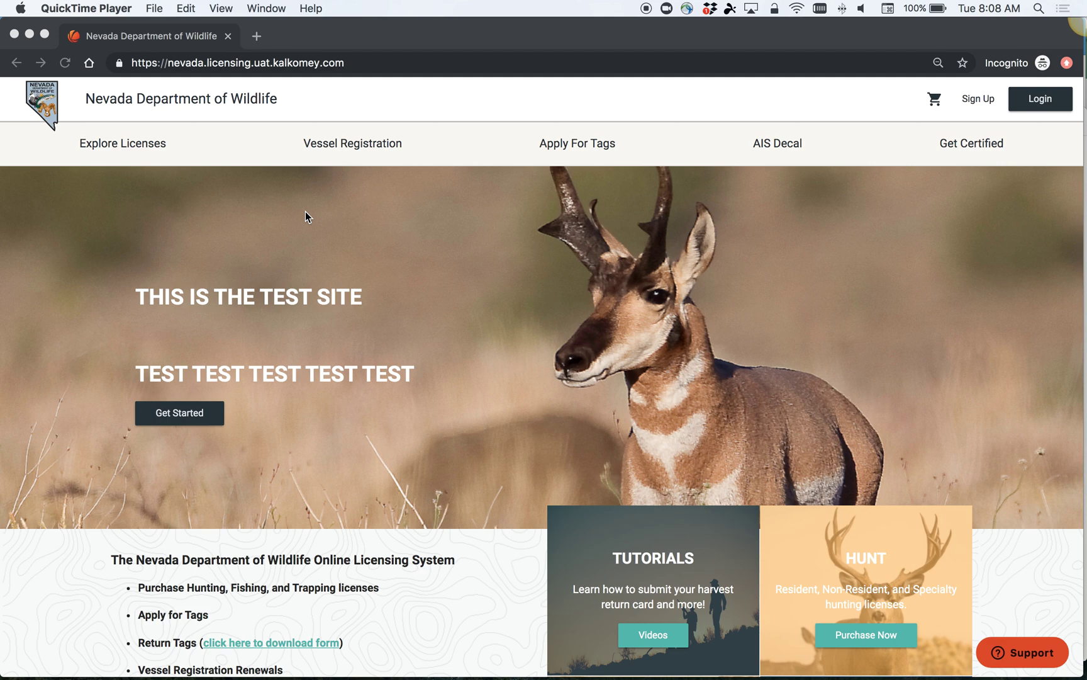
# Step: Log in with the account email and password to reach the My Account profile page
pyautogui.click(1036, 107)
pyautogui.click(1035, 96)
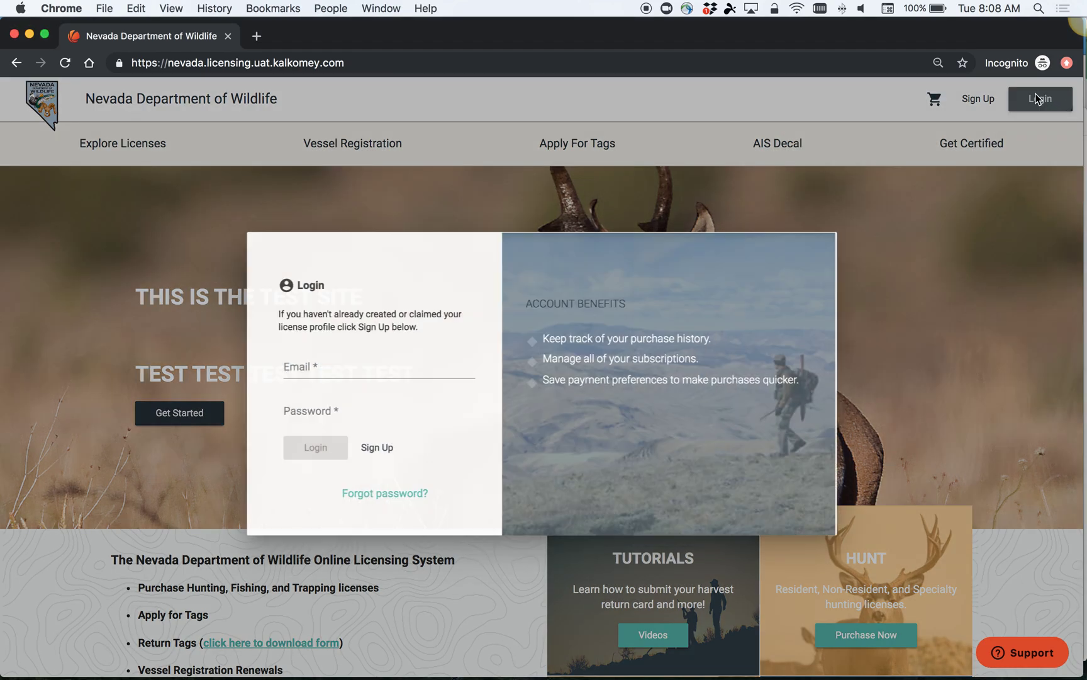
pyautogui.write('fake')
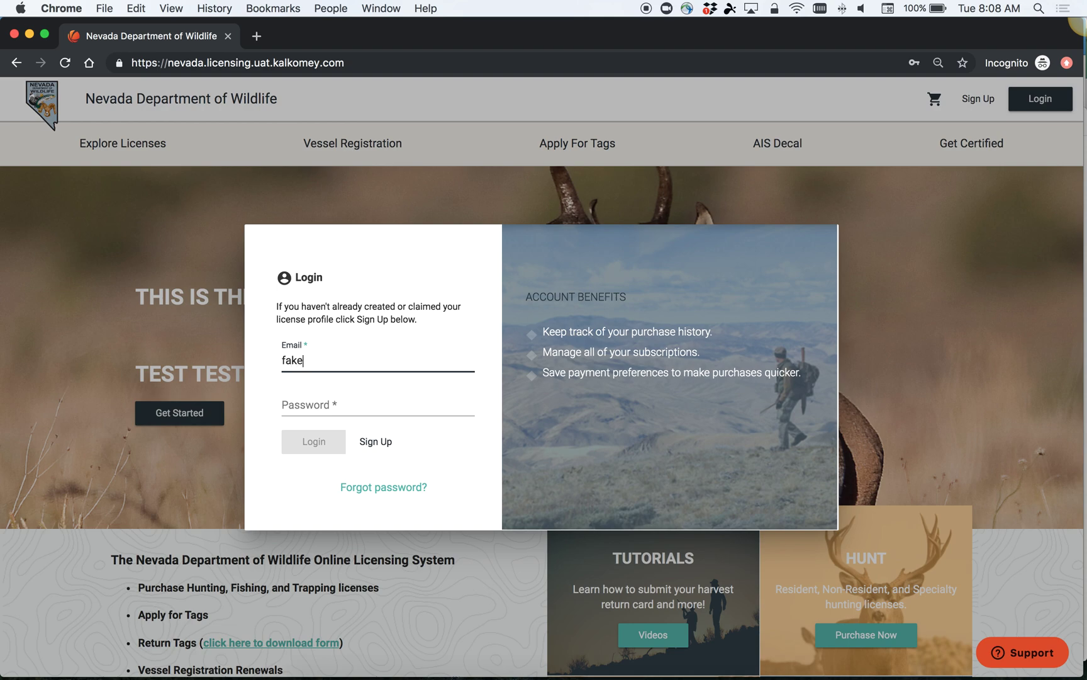
pyautogui.write('@net.net')
pyautogui.press('Tab')
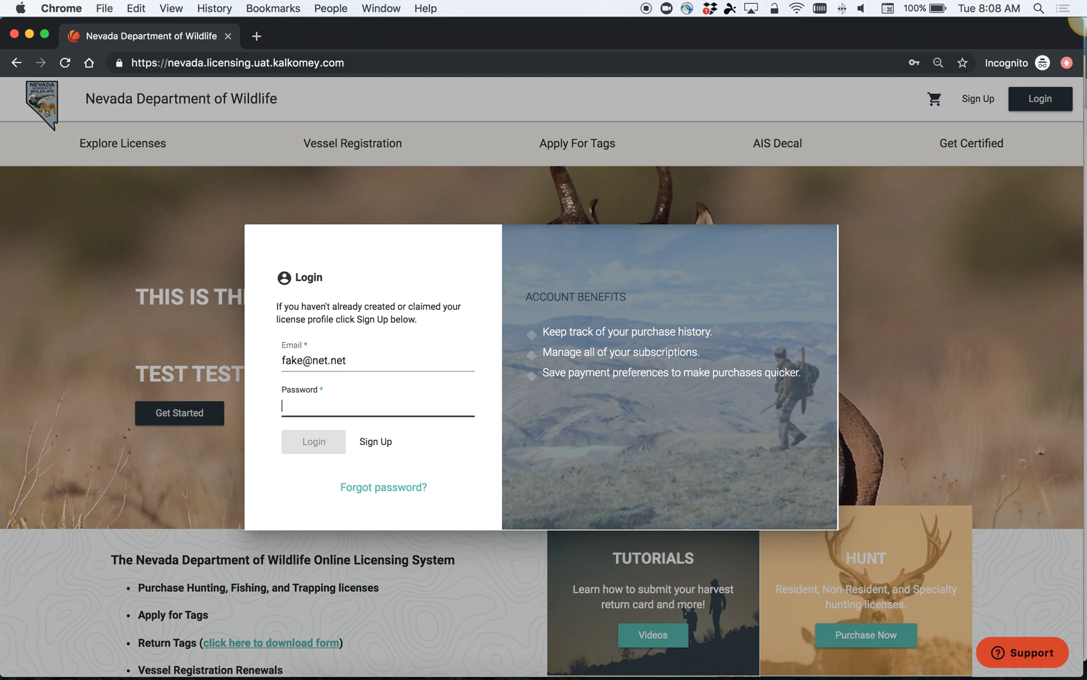
pyautogui.write('•••••••••••••••')
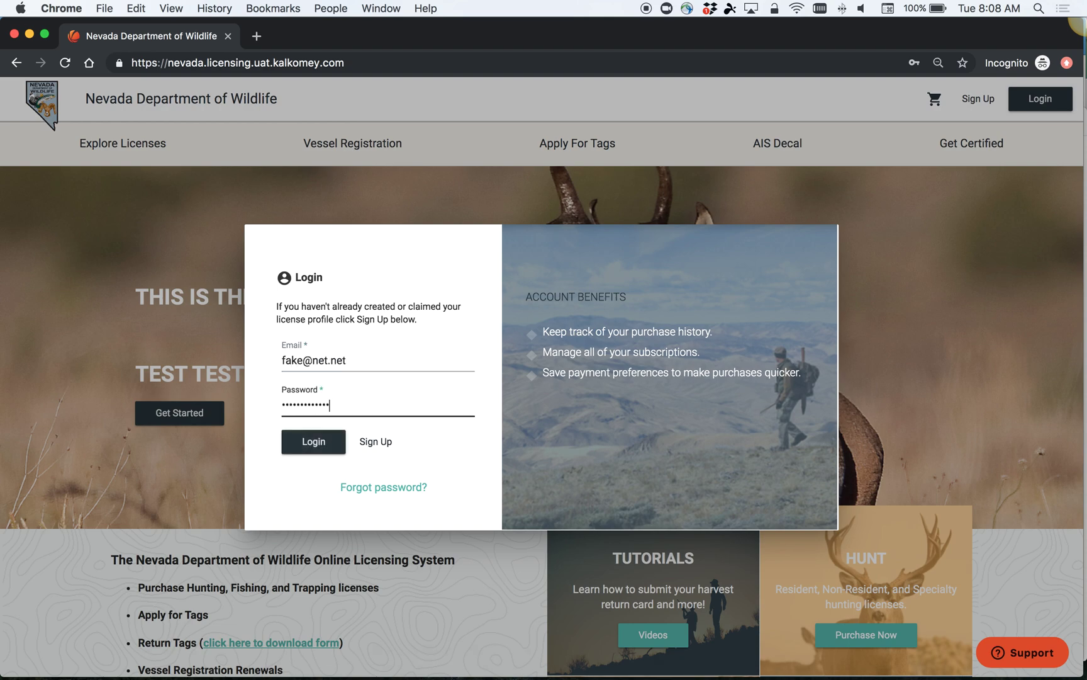
pyautogui.press('Return')
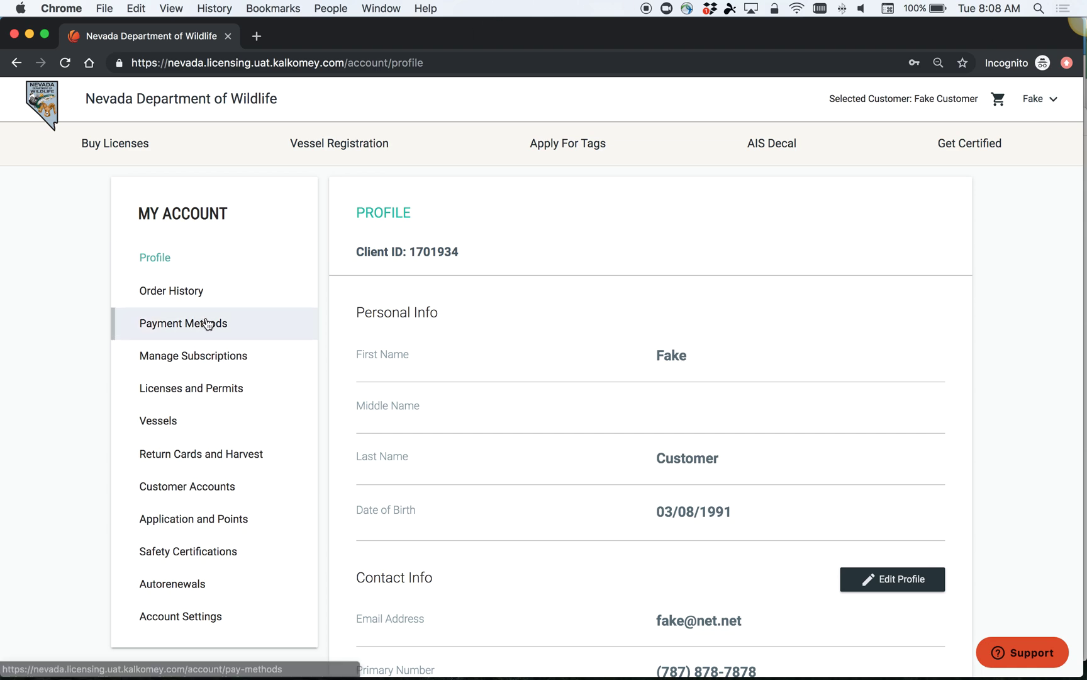
# Step: Switch Res Annual Hunt/Fish Combo auto-renew to No, back to Yes, then go to Payment Methods
pyautogui.click(202, 601)
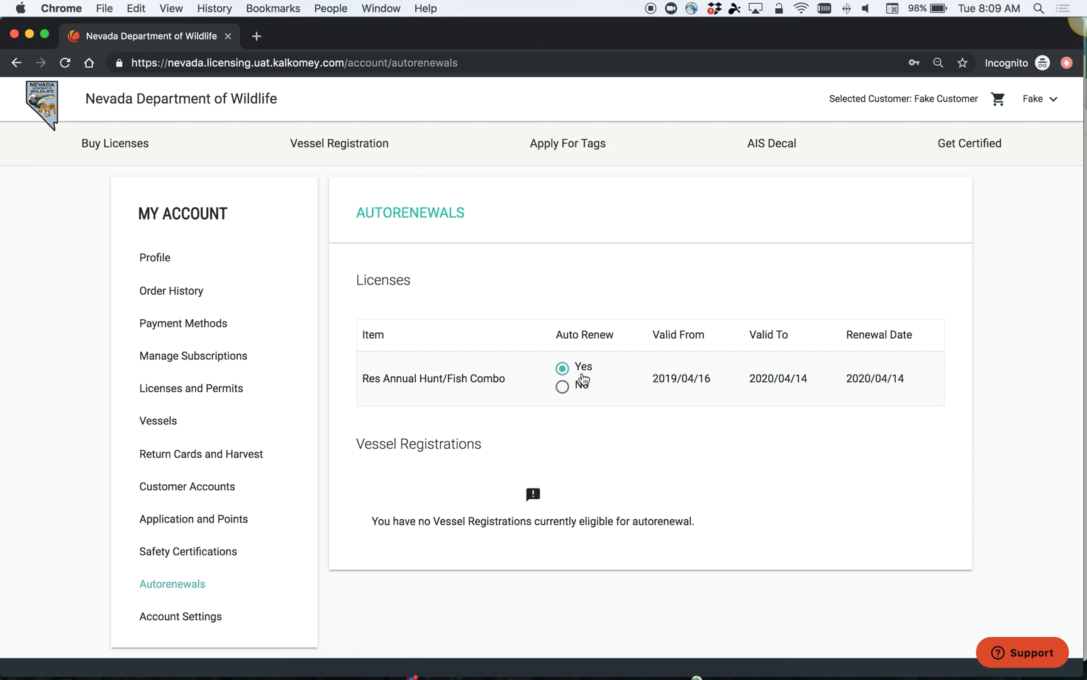
pyautogui.click(562, 388)
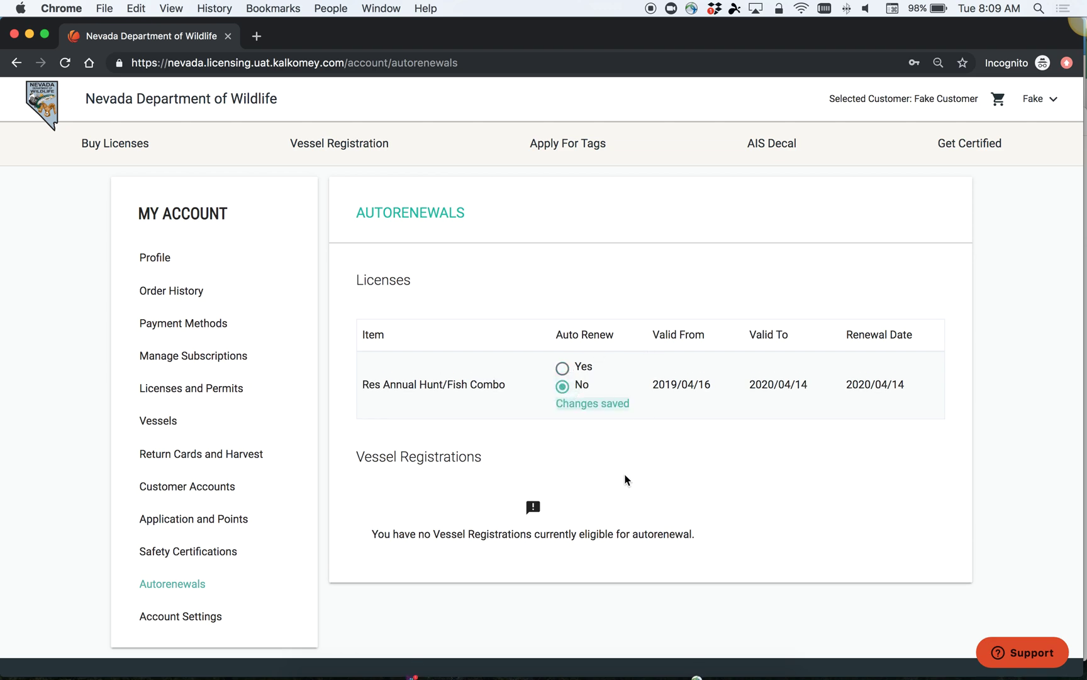
pyautogui.click(562, 367)
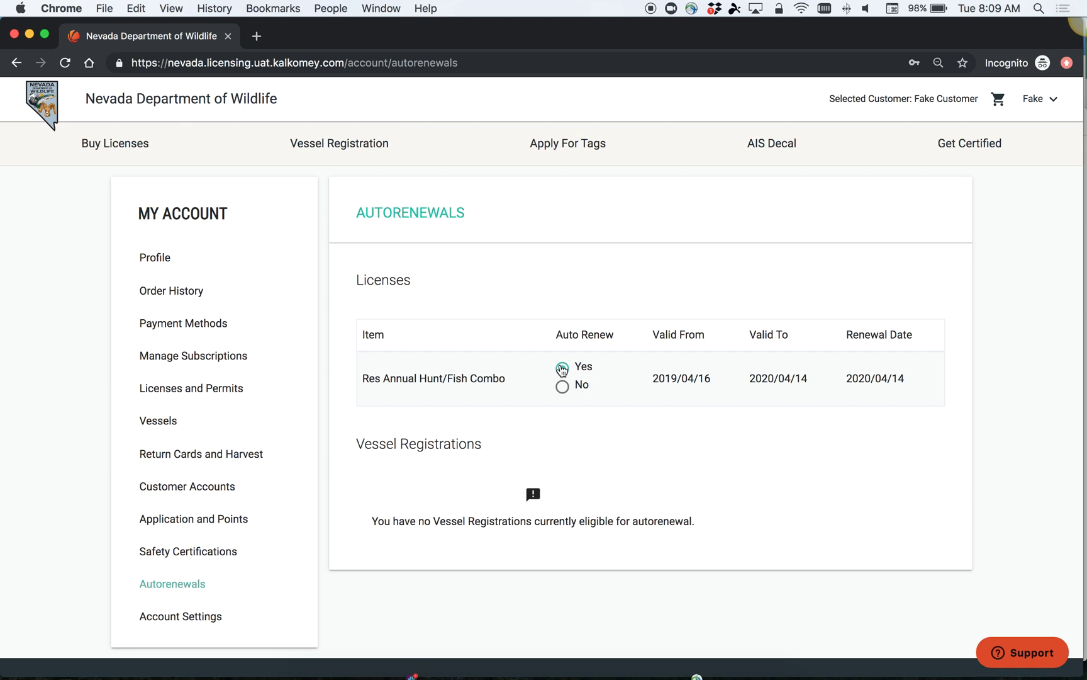
pyautogui.click(220, 316)
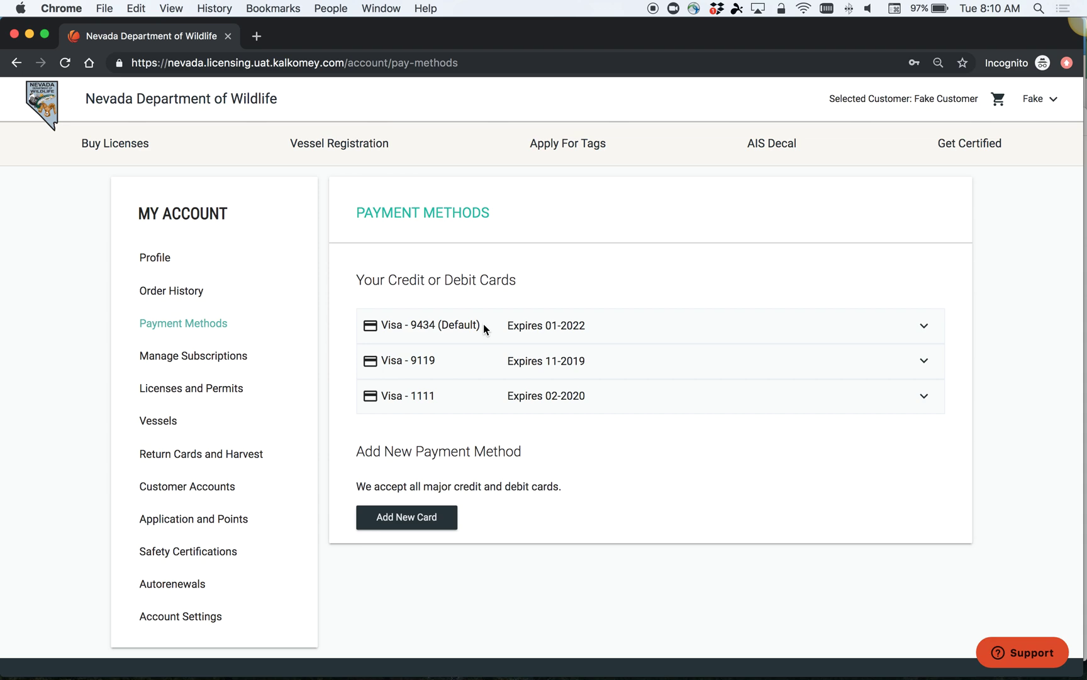
# Step: Make Visa - 1111 the default card and delete Visa - 9434
pyautogui.click(923, 395)
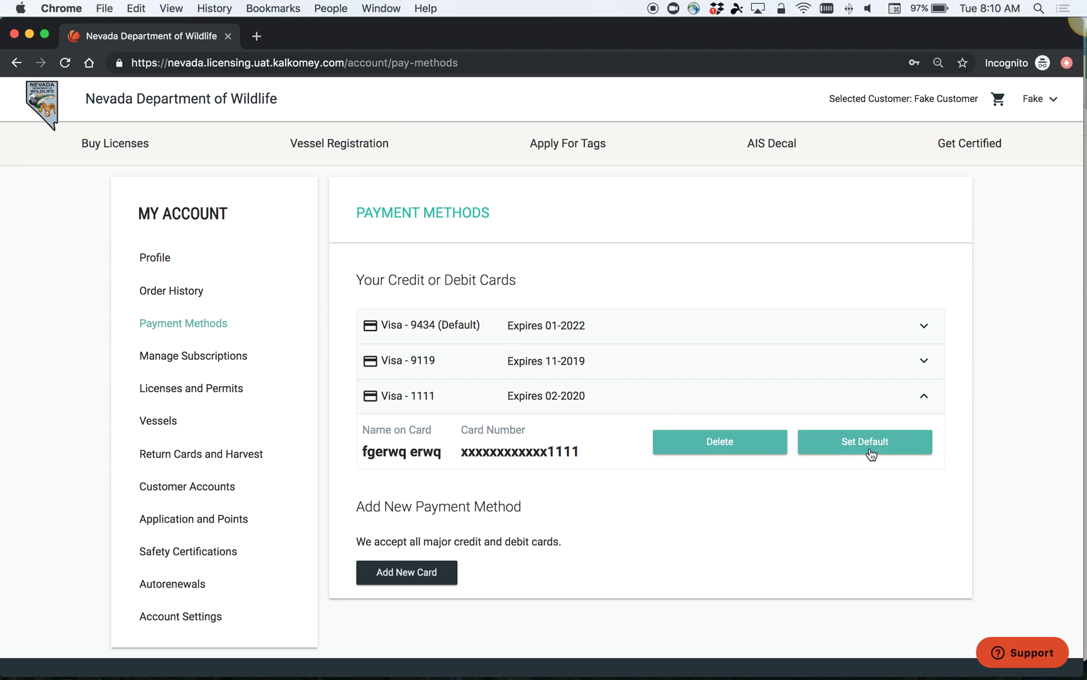
pyautogui.click(869, 448)
pyautogui.click(924, 395)
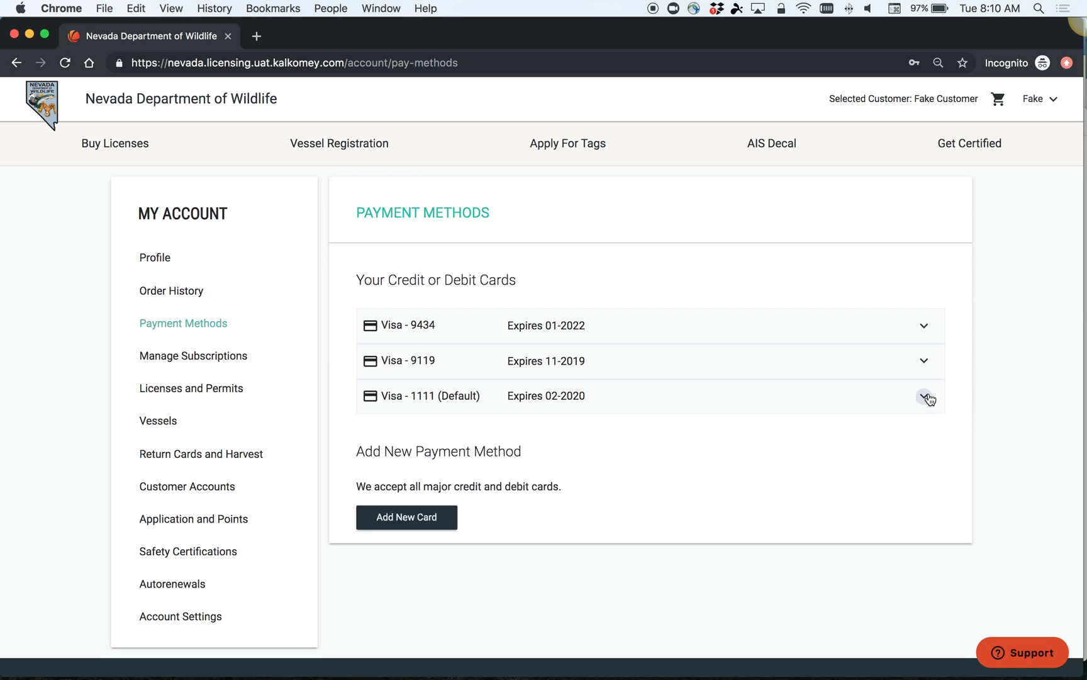
pyautogui.click(924, 326)
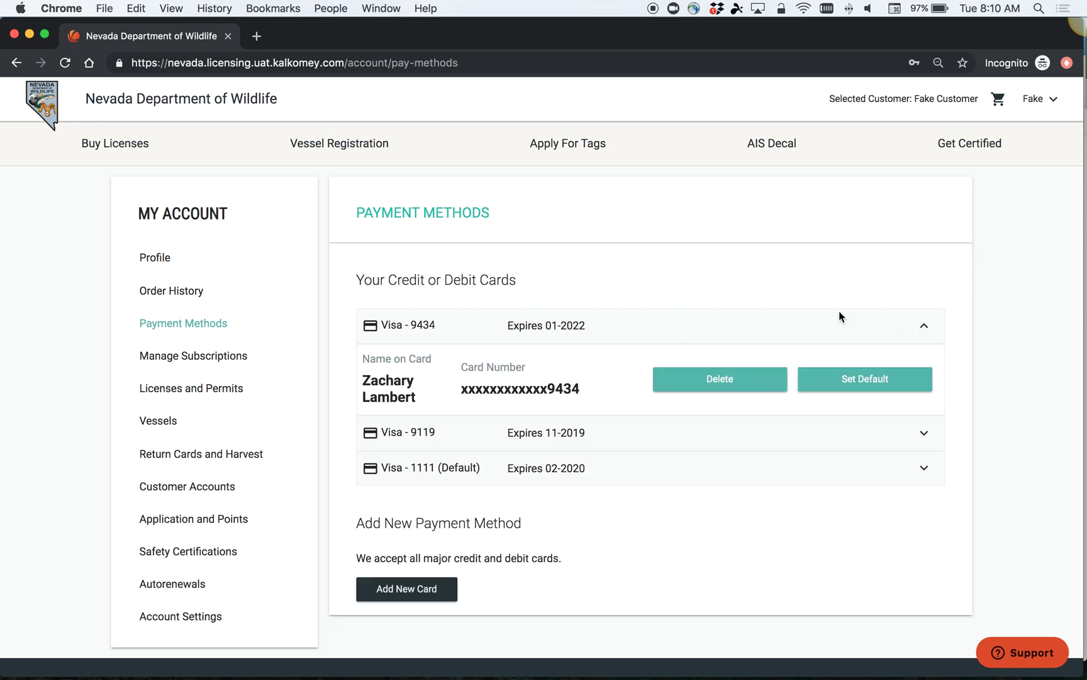
pyautogui.click(723, 381)
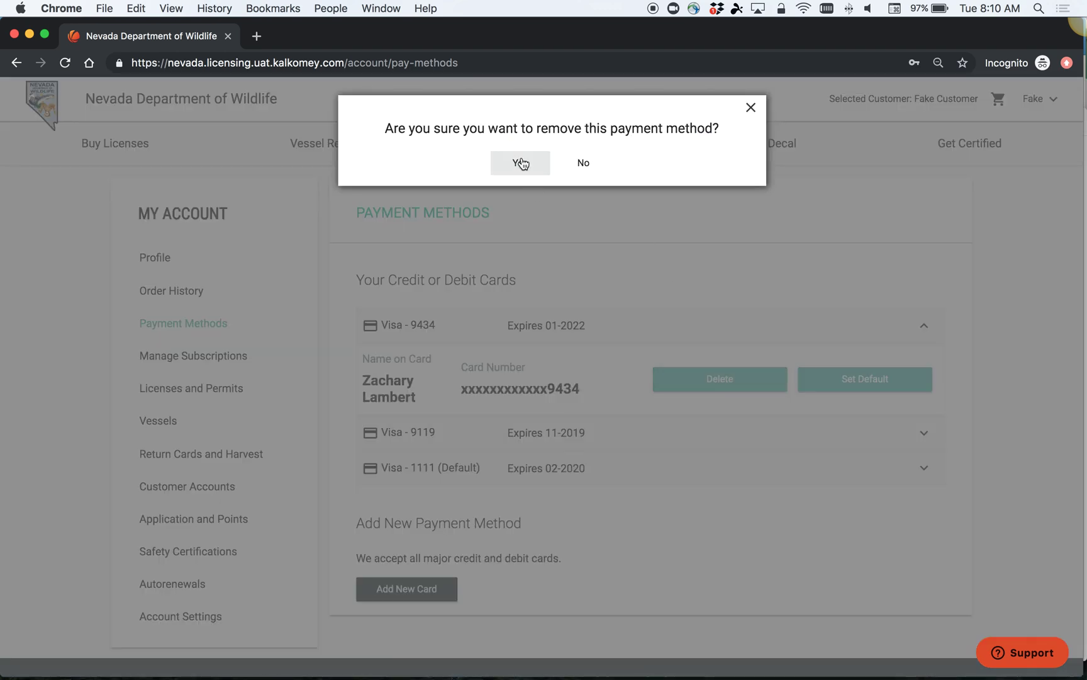
pyautogui.click(519, 162)
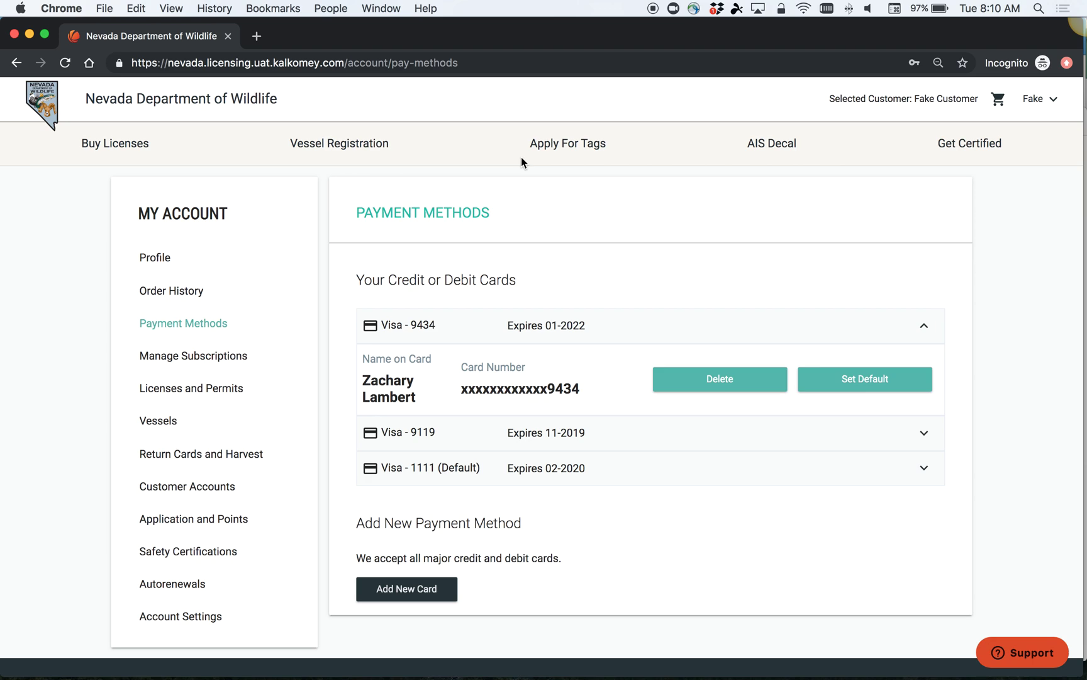
pyautogui.click(922, 326)
# Step: Try deleting the default Visa - 1111 card, which is refused as a primary card
pyautogui.click(922, 363)
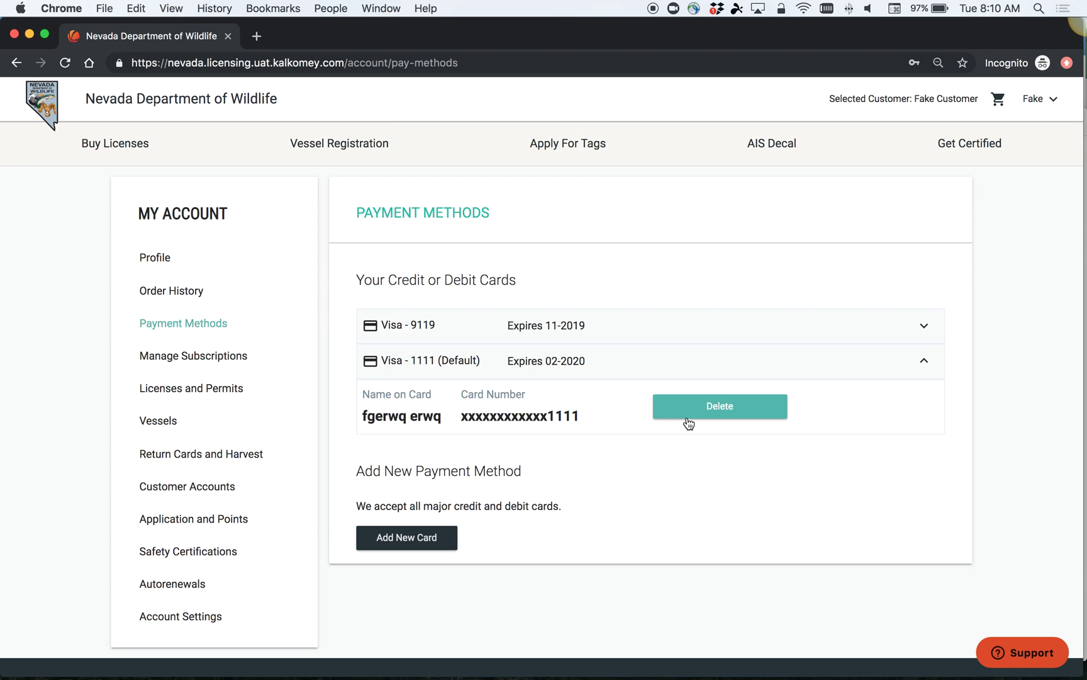
pyautogui.click(765, 405)
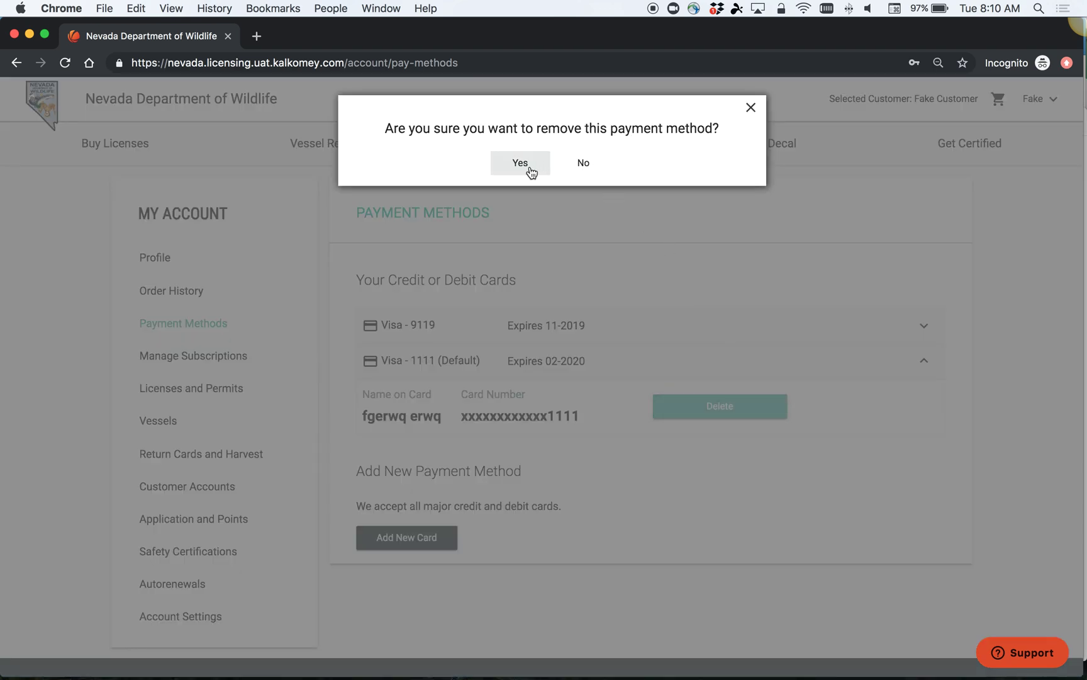
pyautogui.click(528, 167)
pyautogui.click(927, 413)
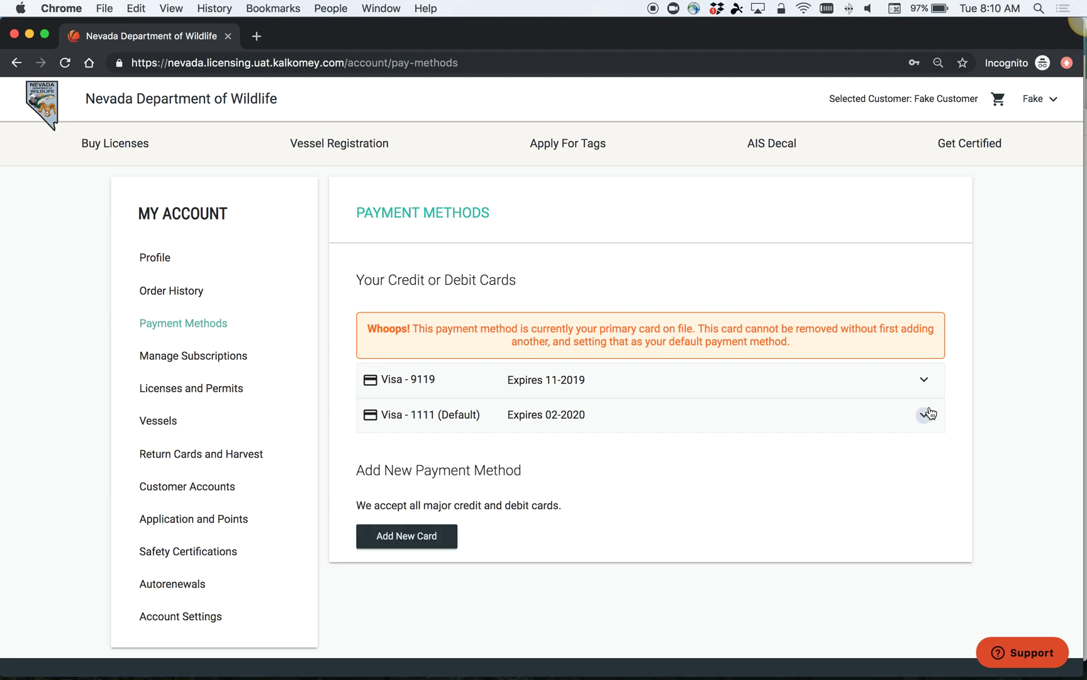
# Step: Add a new card, entering the cardholder's first and last name, card number and CVV
pyautogui.click(400, 543)
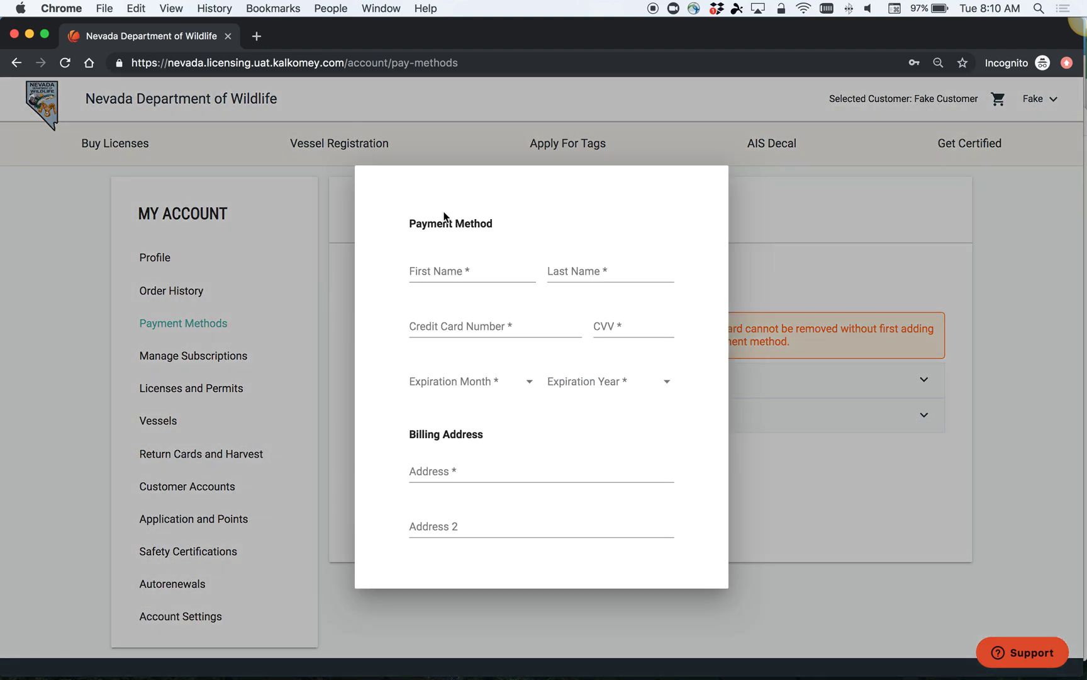
pyautogui.click(449, 277)
pyautogui.write('Fake')
pyautogui.press('Tab')
pyautogui.write('Customer')
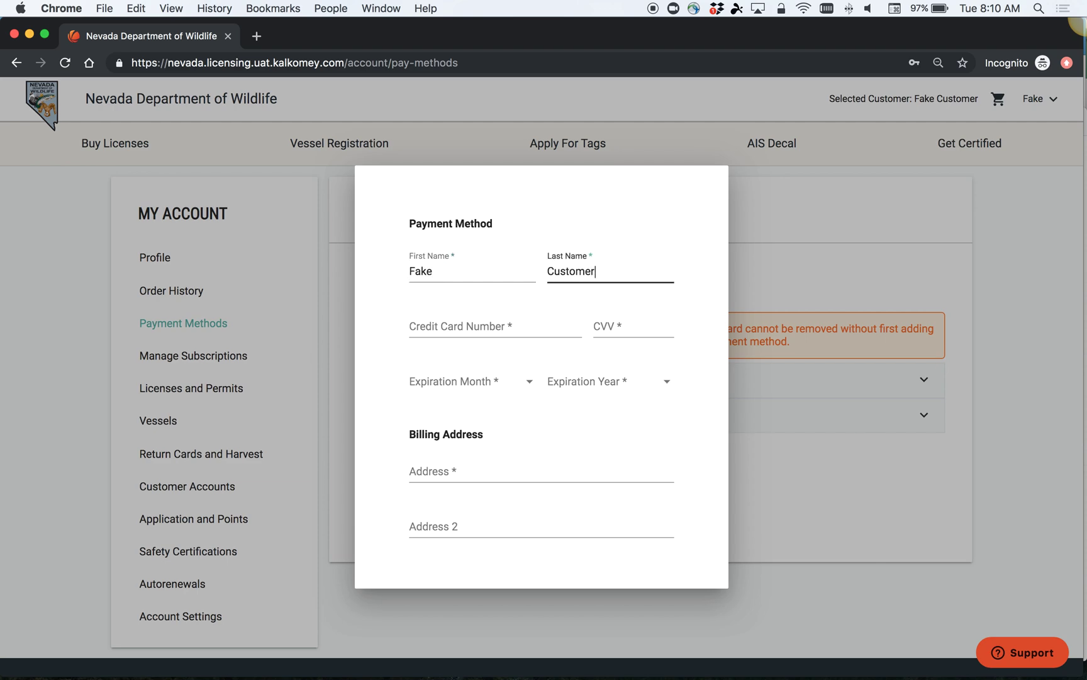
pyautogui.press('Tab')
pyautogui.write('411111')
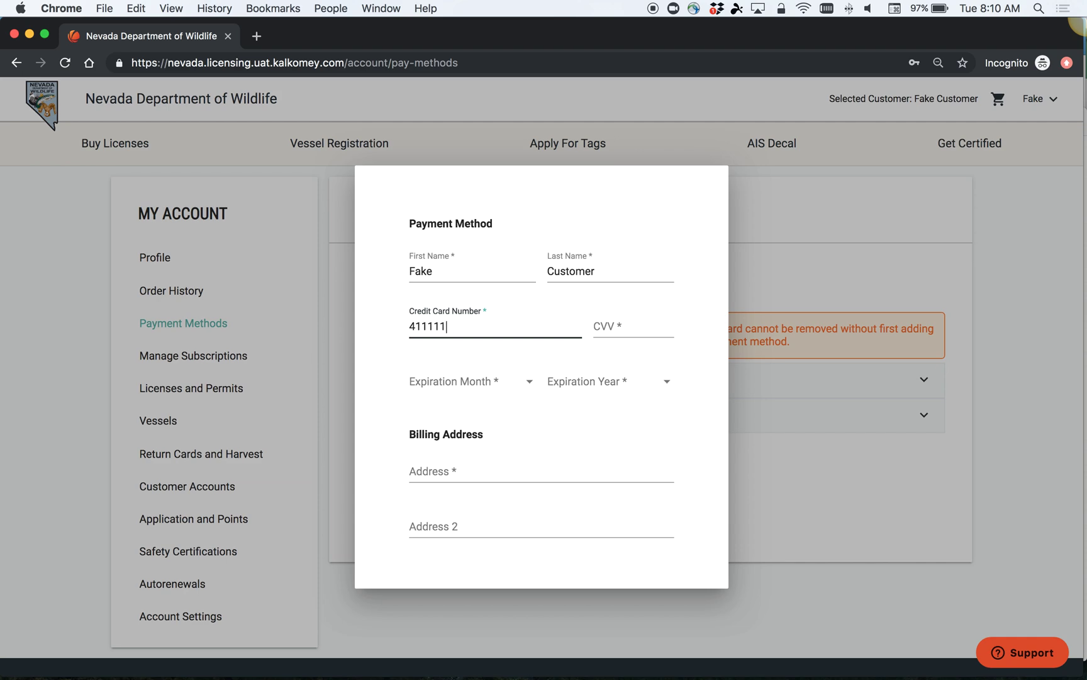
pyautogui.write('1111111111')
pyautogui.press('Tab')
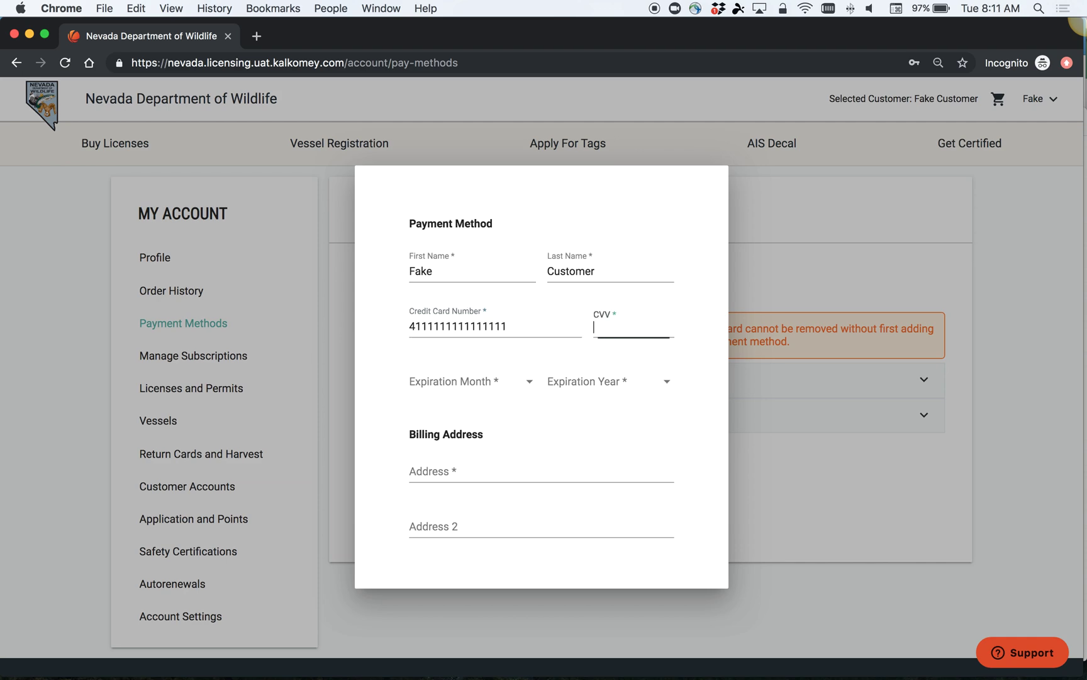
pyautogui.write('938')
# Step: Set the card's expiration to February 2020
pyautogui.click(478, 385)
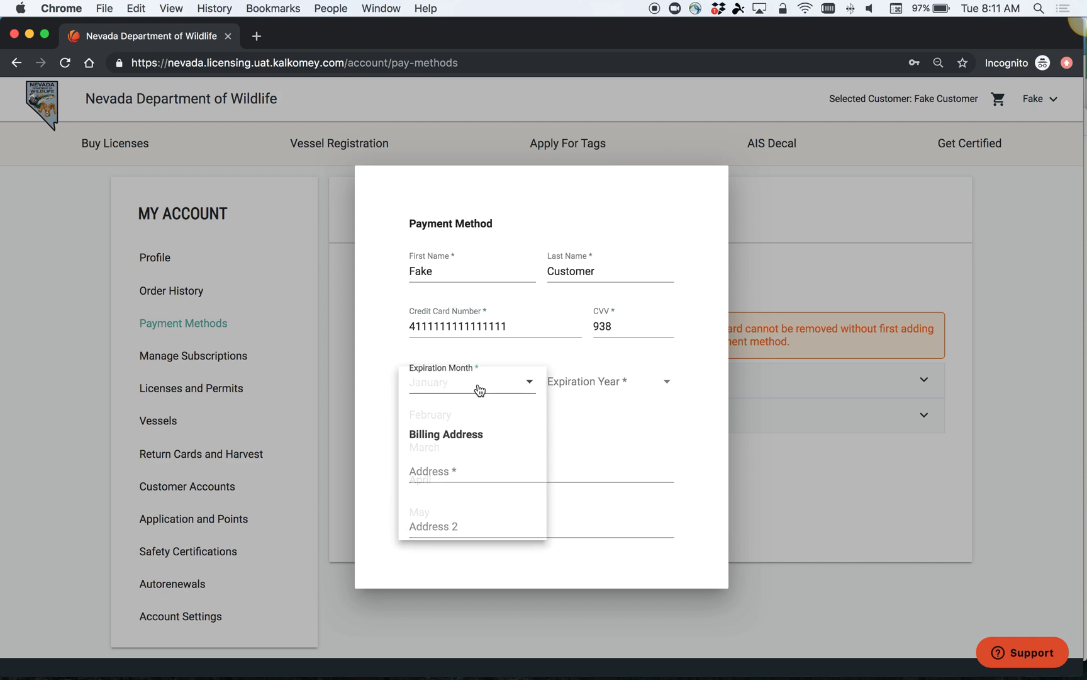
pyautogui.click(467, 421)
pyautogui.click(622, 385)
pyautogui.click(615, 422)
# Step: Fill in the billing street, city and postal code with state Nevada, accept the terms, and save
pyautogui.click(484, 478)
pyautogui.write('123')
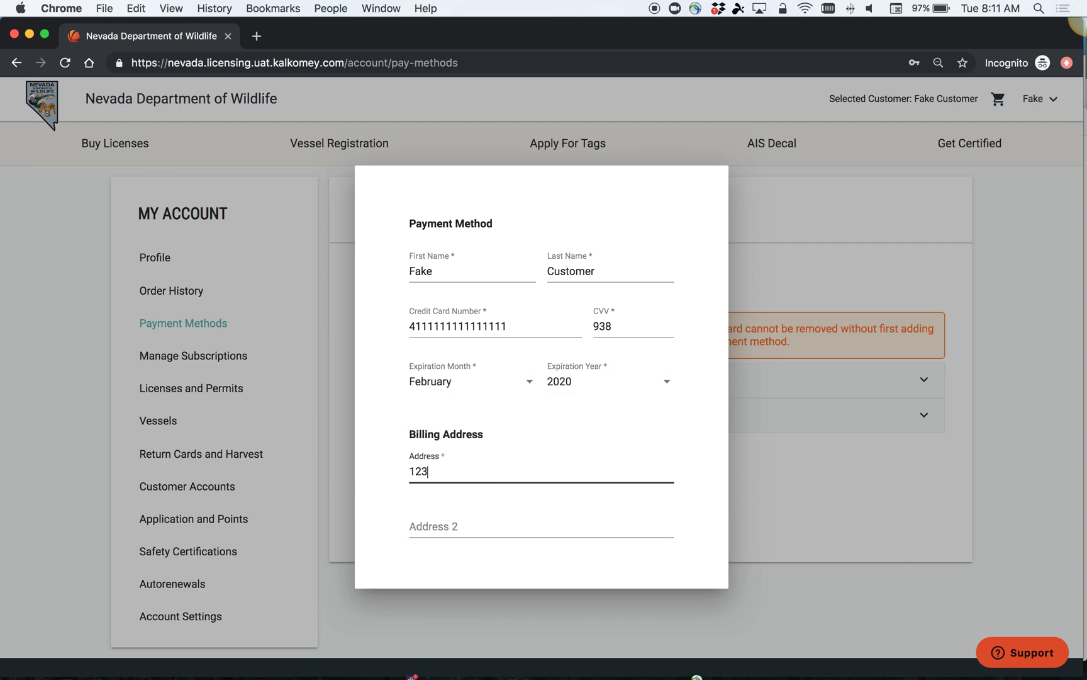
pyautogui.write(' Fake Street')
pyautogui.press('Tab')
pyautogui.press('Tab')
pyautogui.write('Reno')
pyautogui.press('Tab')
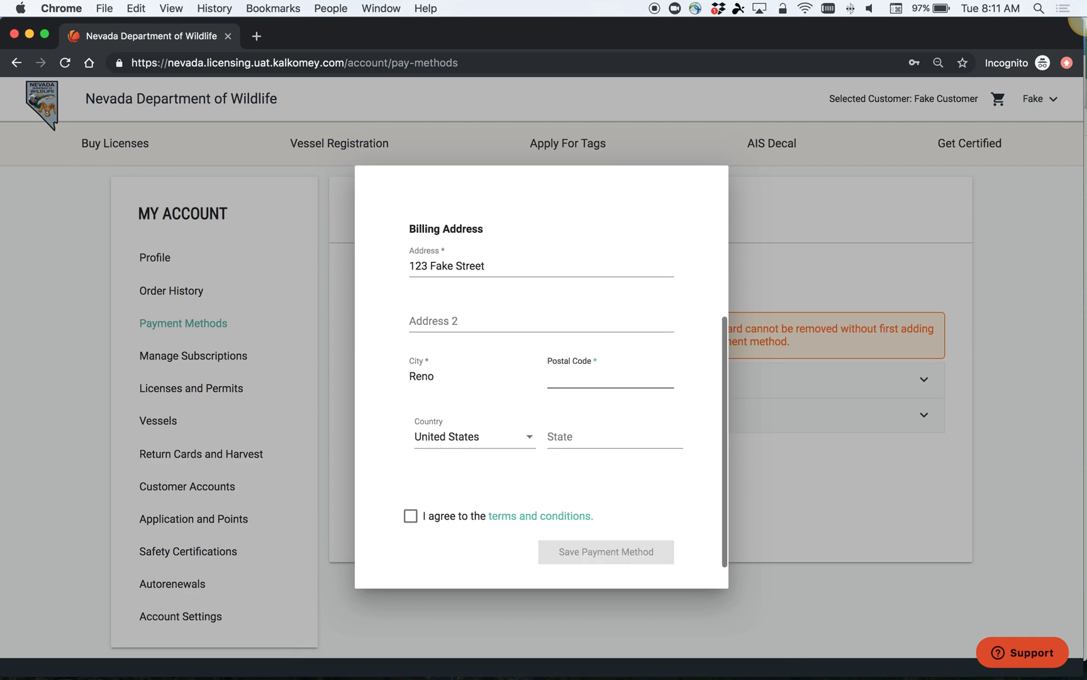
pyautogui.write('89563')
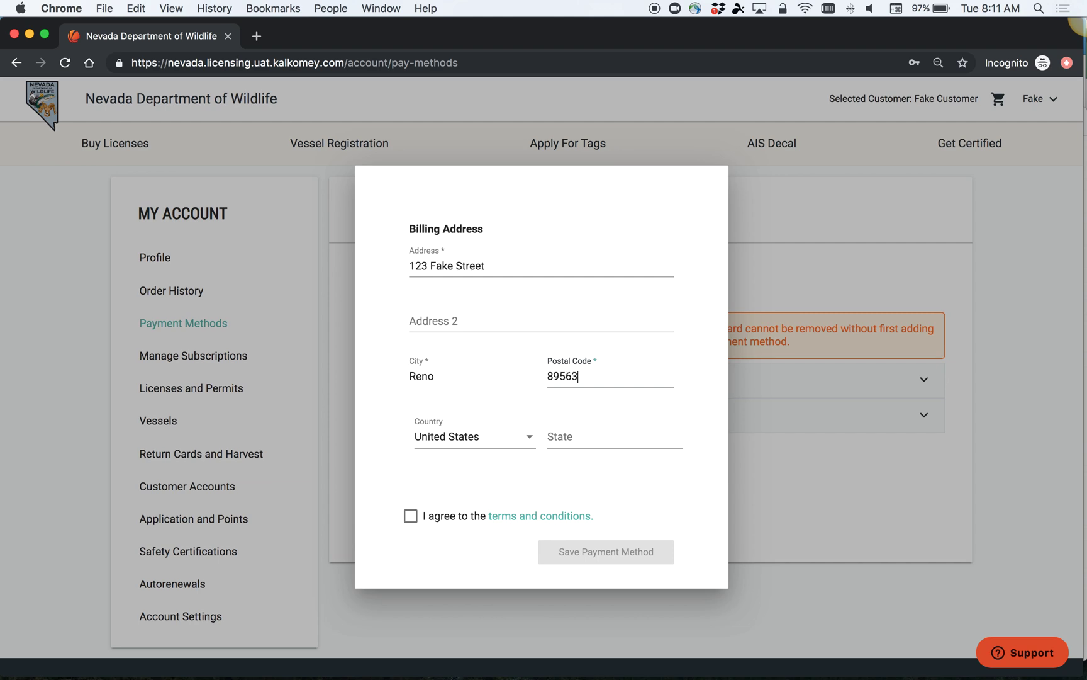
pyautogui.press('Tab')
pyautogui.write('nev')
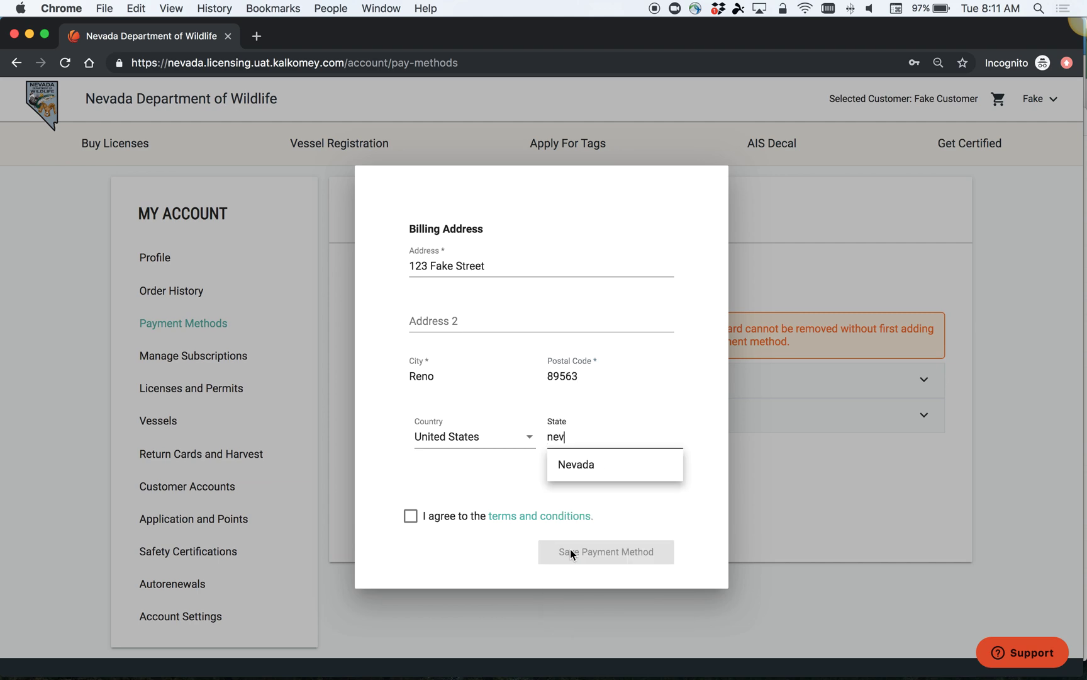
pyautogui.click(591, 462)
pyautogui.click(421, 517)
pyautogui.click(603, 553)
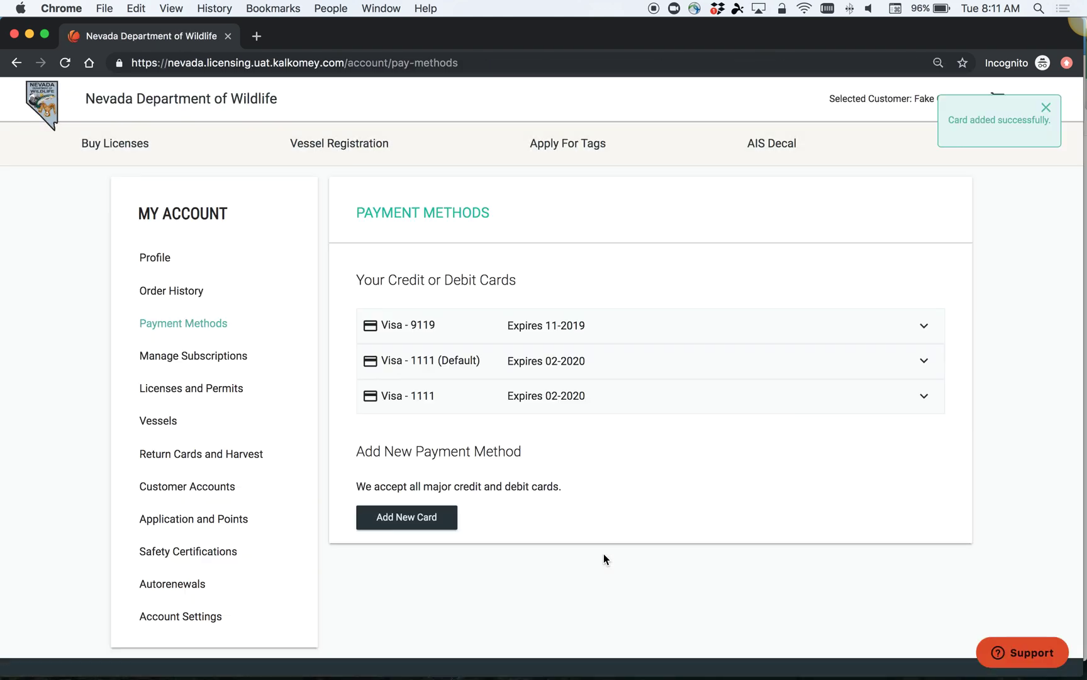
# Step: Set the new third Visa - 1111 card as the default payment method
pyautogui.click(923, 396)
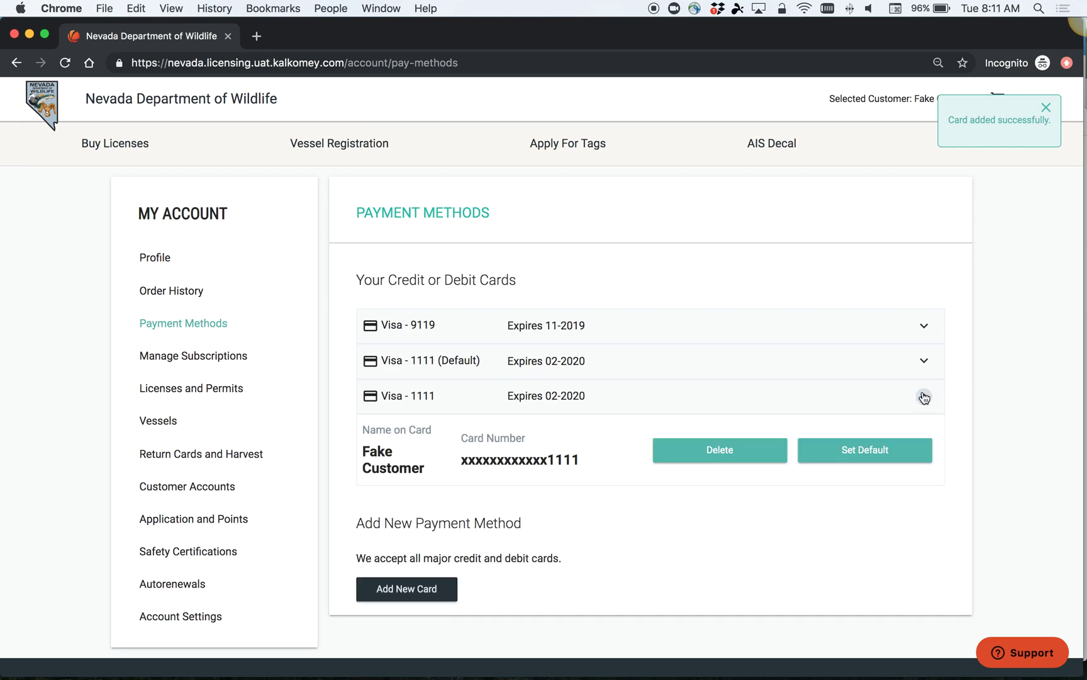
pyautogui.click(841, 452)
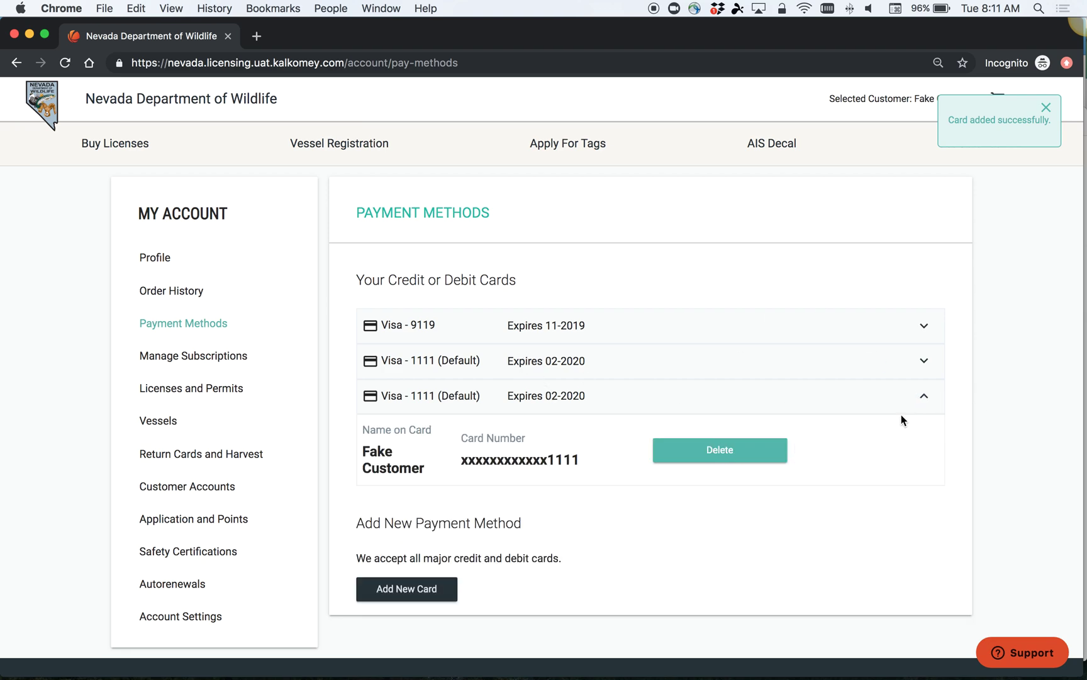
pyautogui.click(923, 396)
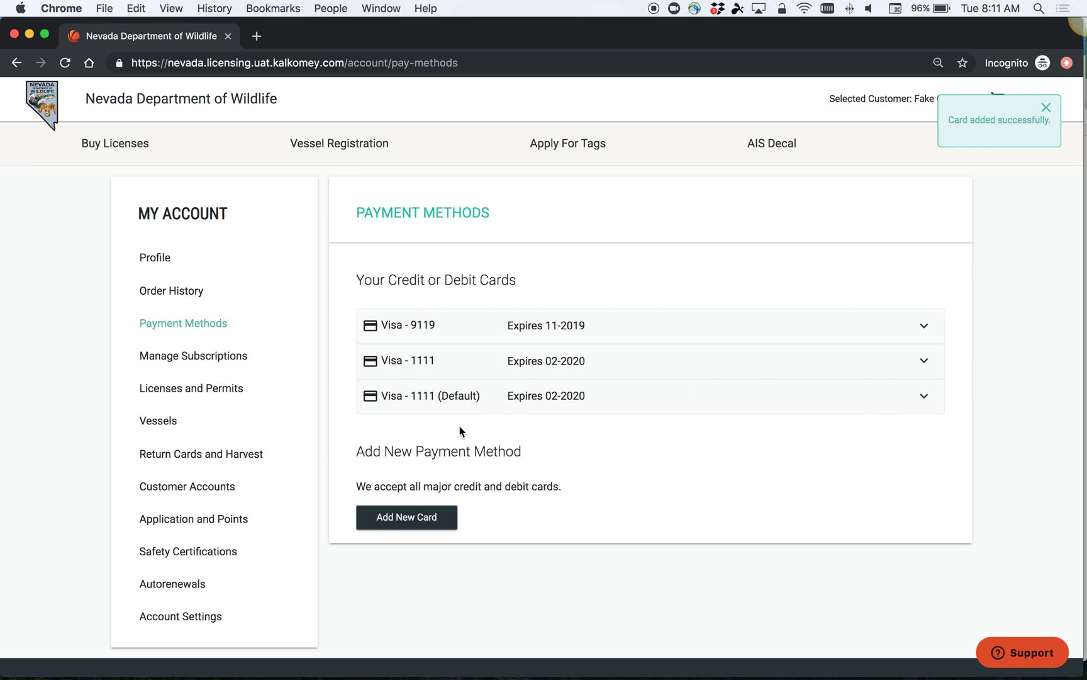